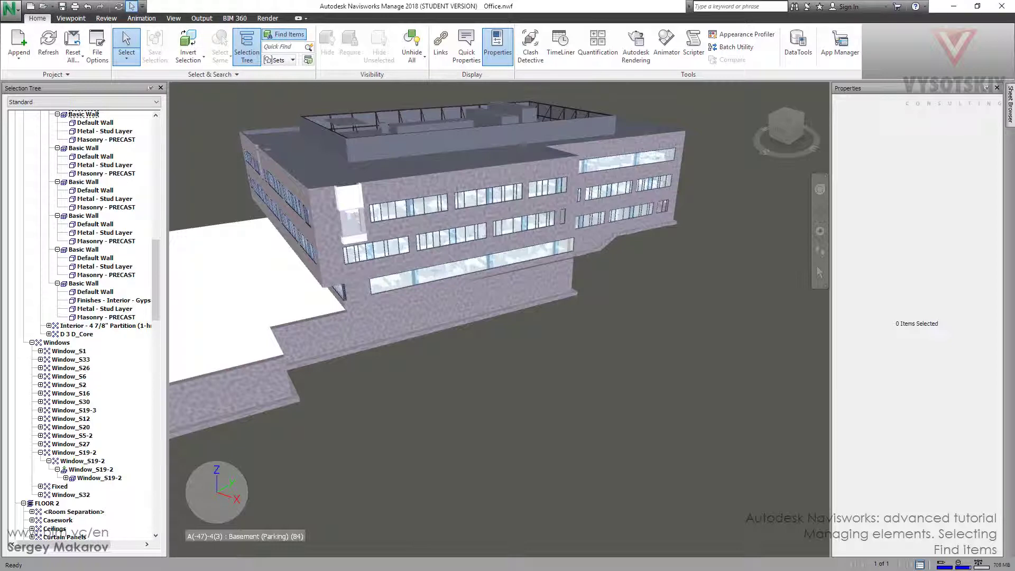
Dock the Find Items panel at the bottom, make it taller, and widen its Category column.
{"action": "left_click_drag", "start_coordinate": [79, 544], "coordinate": [502, 541]}
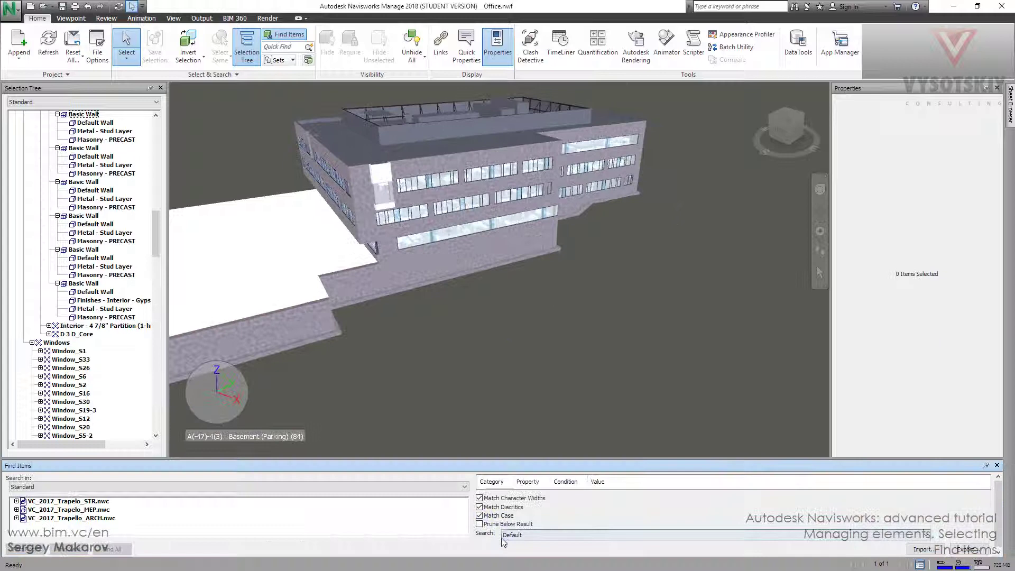
{"action": "left_click_drag", "start_coordinate": [521, 457], "coordinate": [521, 405]}
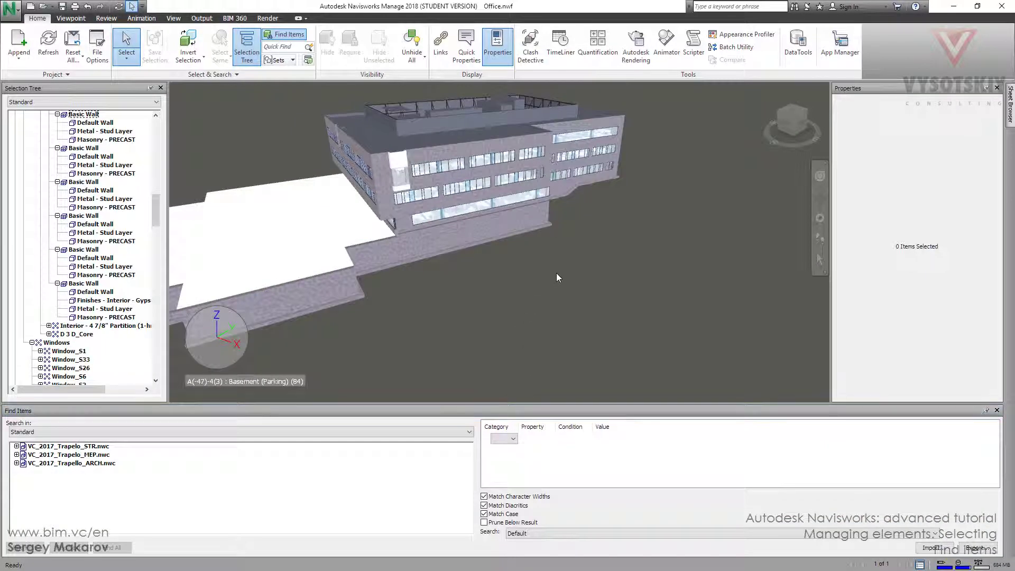
{"action": "middle_click_drag", "start_coordinate": [627, 279], "coordinate": [555, 302], "text": "shift"}
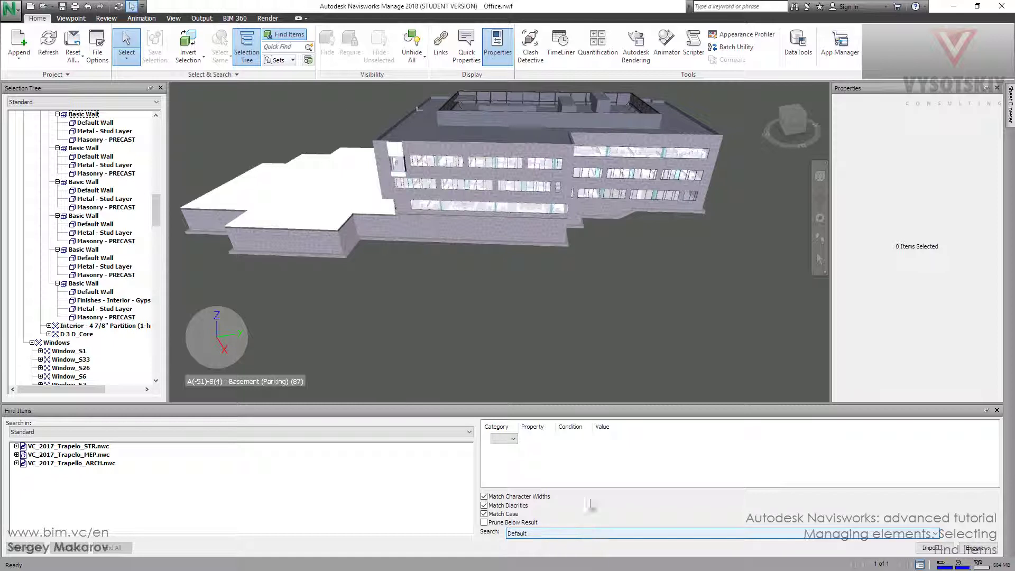
{"action": "middle_click_drag", "start_coordinate": [601, 250], "coordinate": [528, 281]}
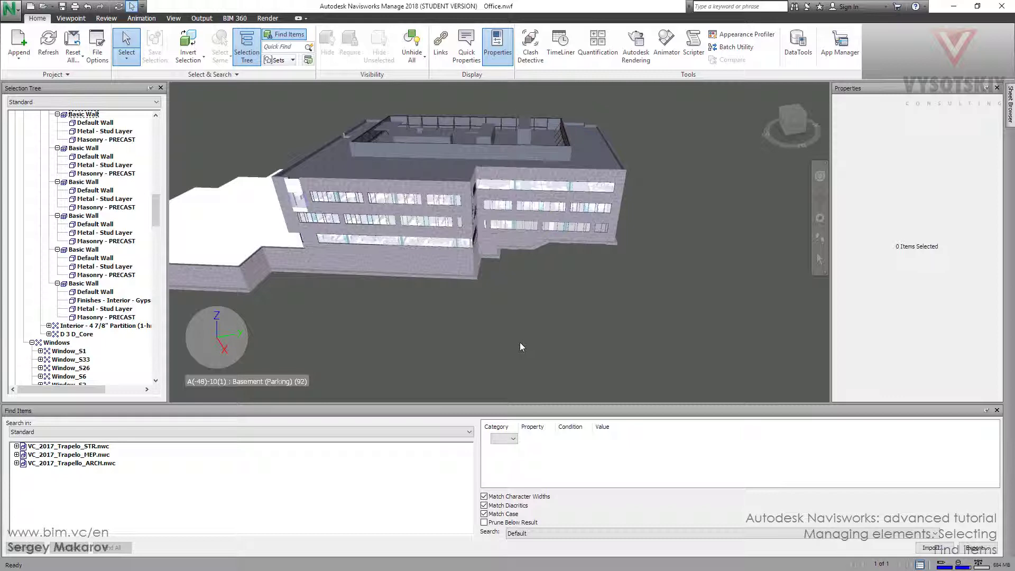
{"action": "left_click_drag", "start_coordinate": [518, 426], "coordinate": [742, 427]}
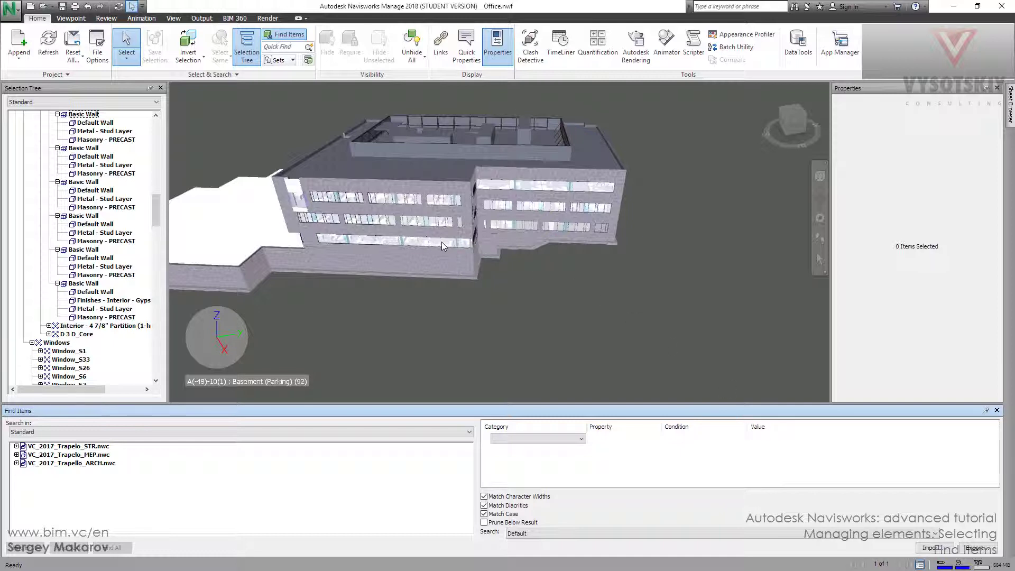
Select a window, then build a Find Items condition Item › Name = with the value cell active.
{"action": "left_click", "coordinate": [560, 227]}
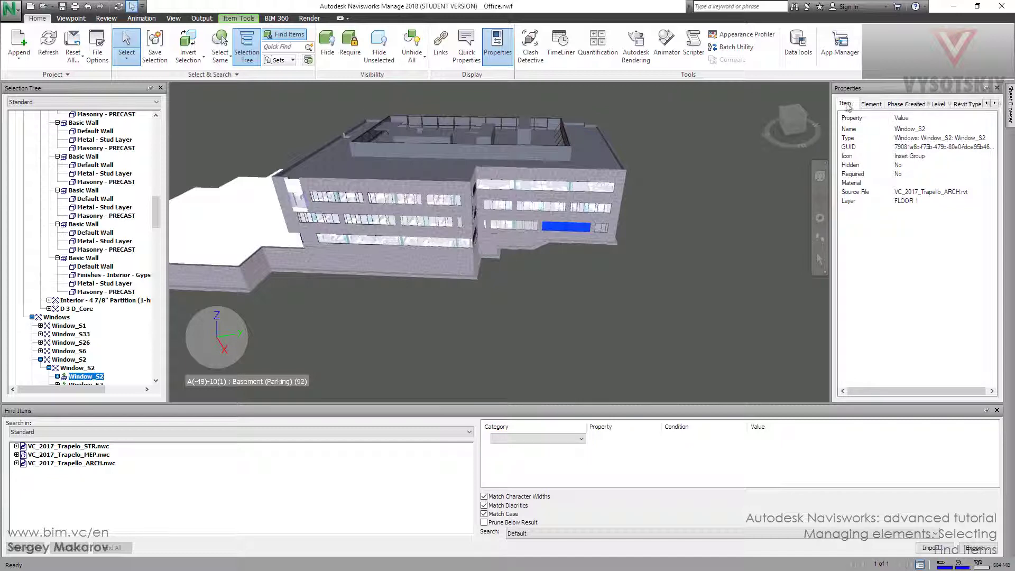
{"action": "left_click", "coordinate": [578, 439]}
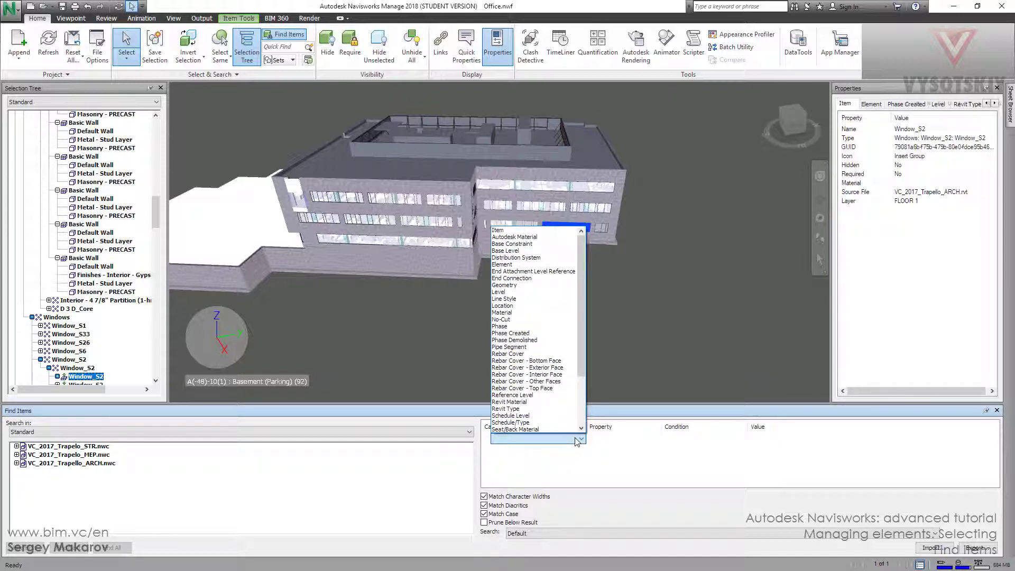
{"action": "left_click", "coordinate": [541, 230]}
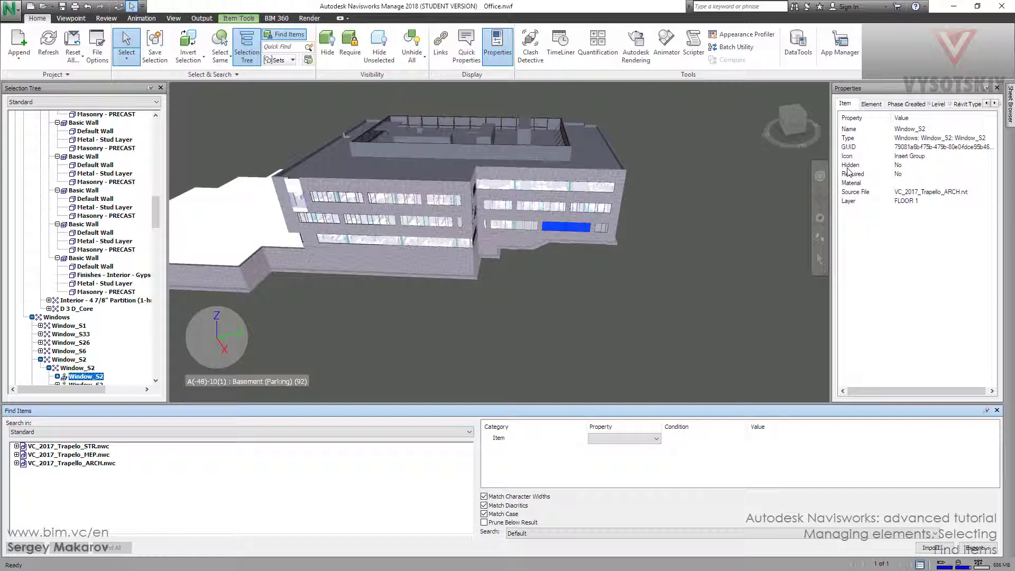
{"action": "left_click", "coordinate": [656, 439]}
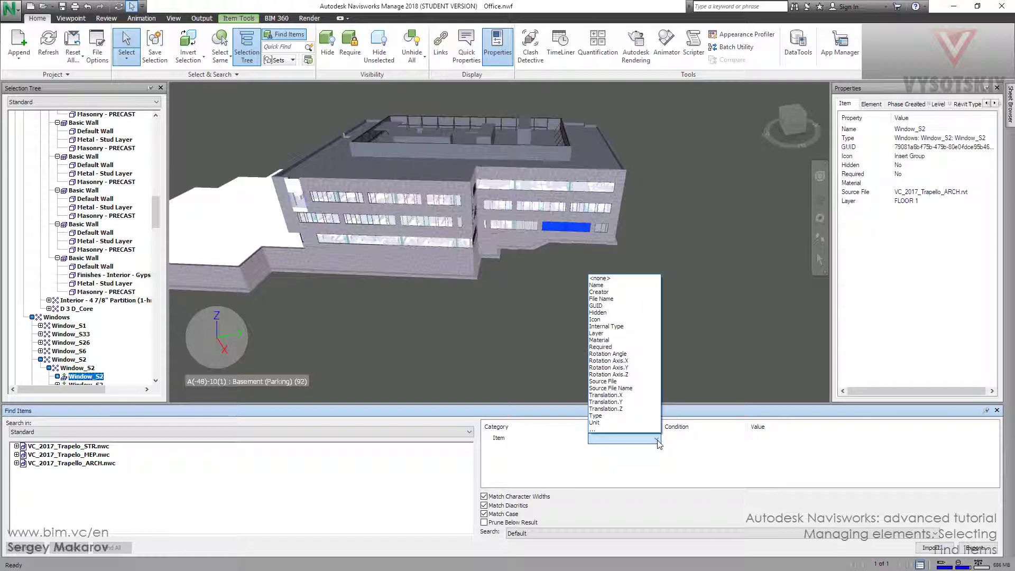
{"action": "left_click", "coordinate": [641, 285]}
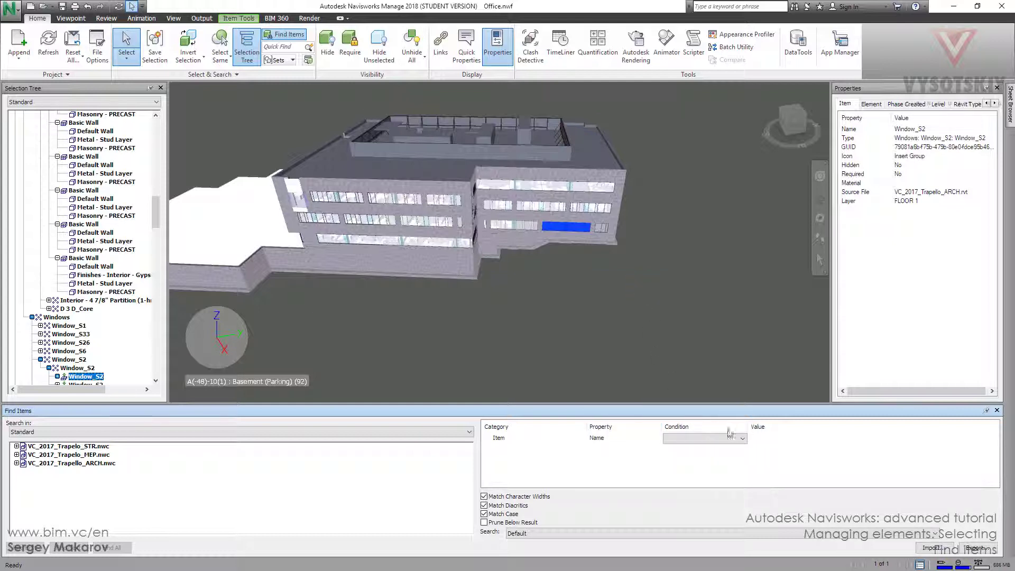
{"action": "left_click", "coordinate": [743, 439]}
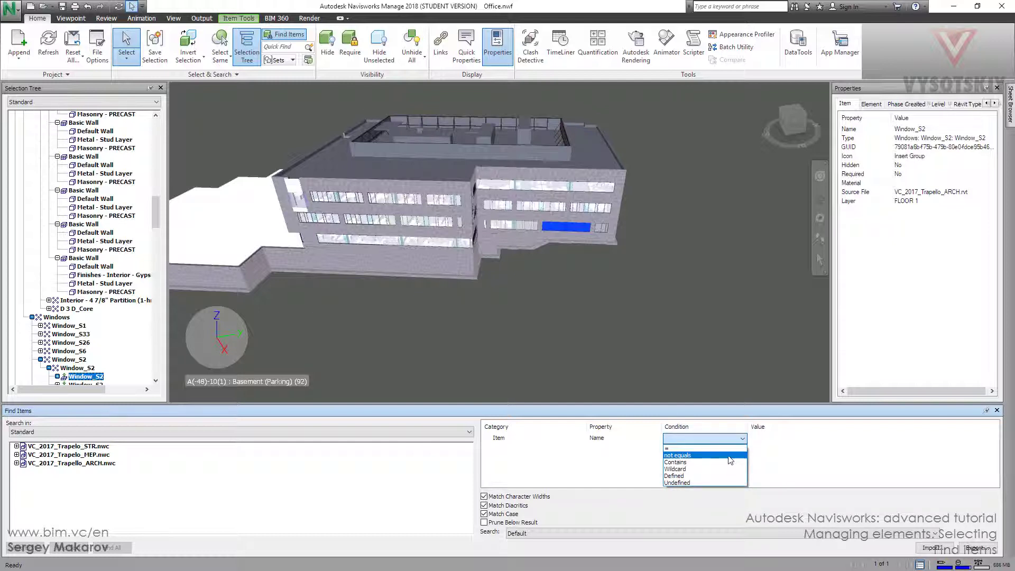
{"action": "left_click", "coordinate": [729, 448]}
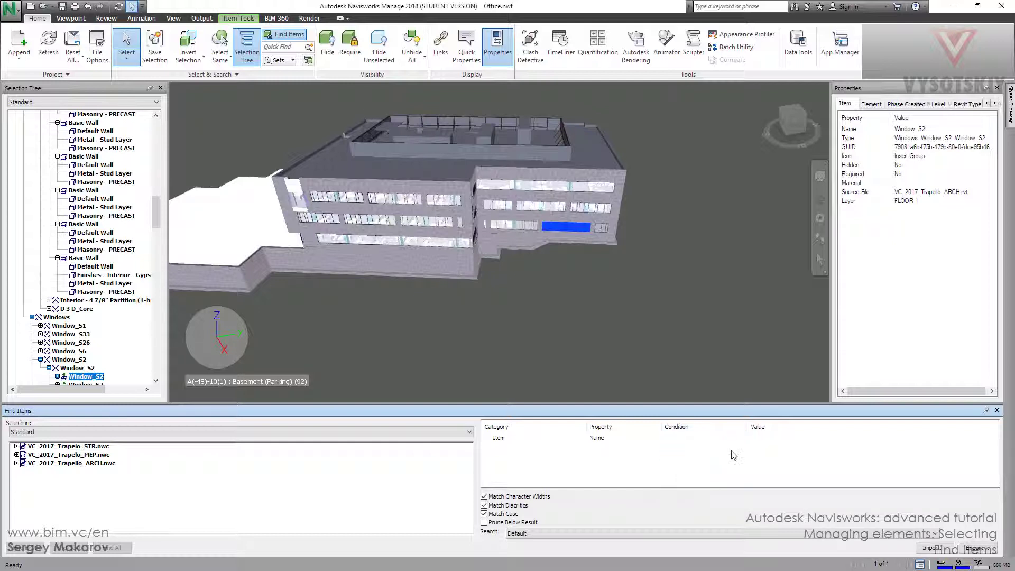
{"action": "left_click_drag", "start_coordinate": [785, 426], "coordinate": [852, 422]}
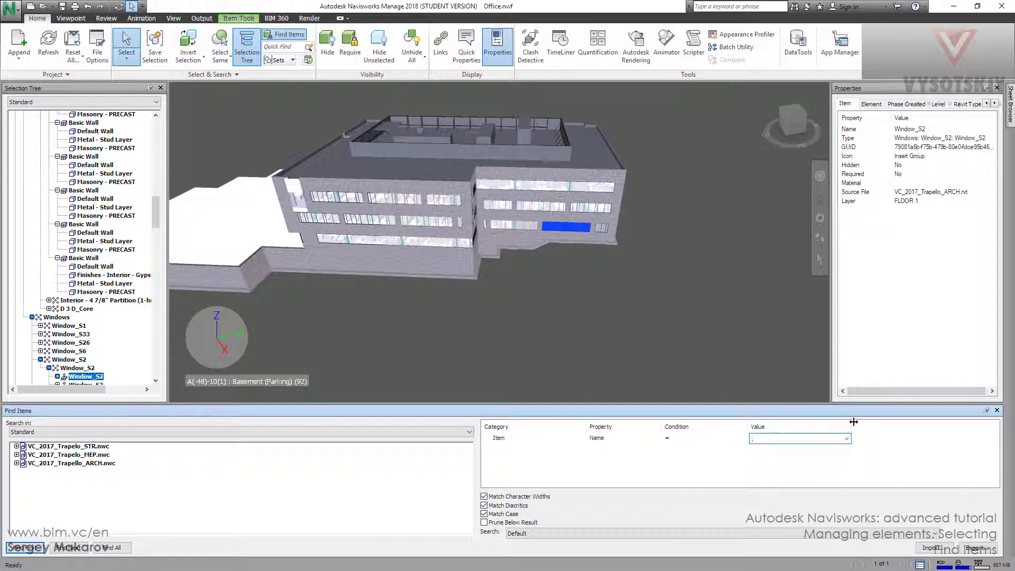
{"action": "left_click", "coordinate": [825, 439]}
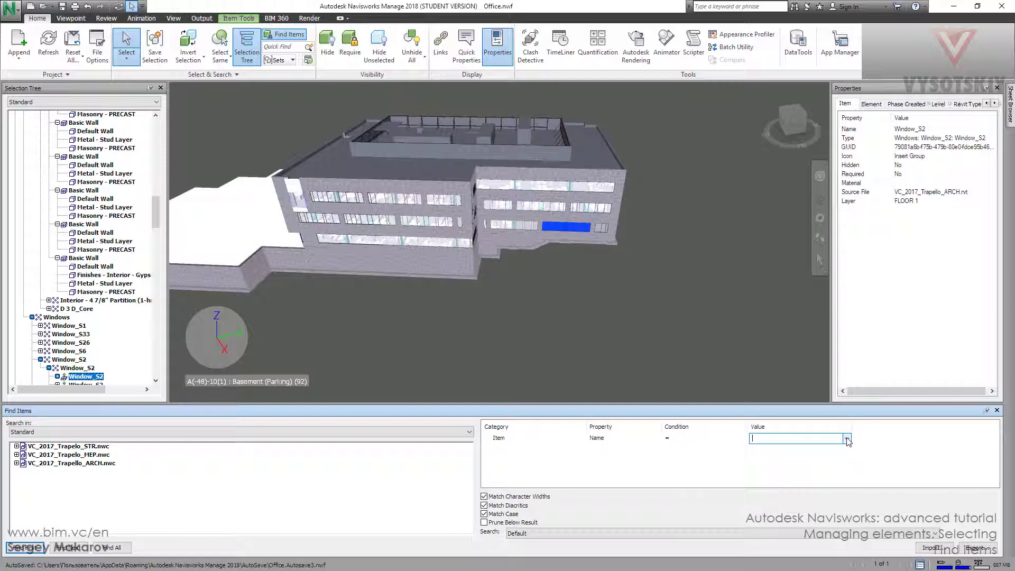
Set the Name condition's value to Window_S2.
{"action": "left_click", "coordinate": [847, 441]}
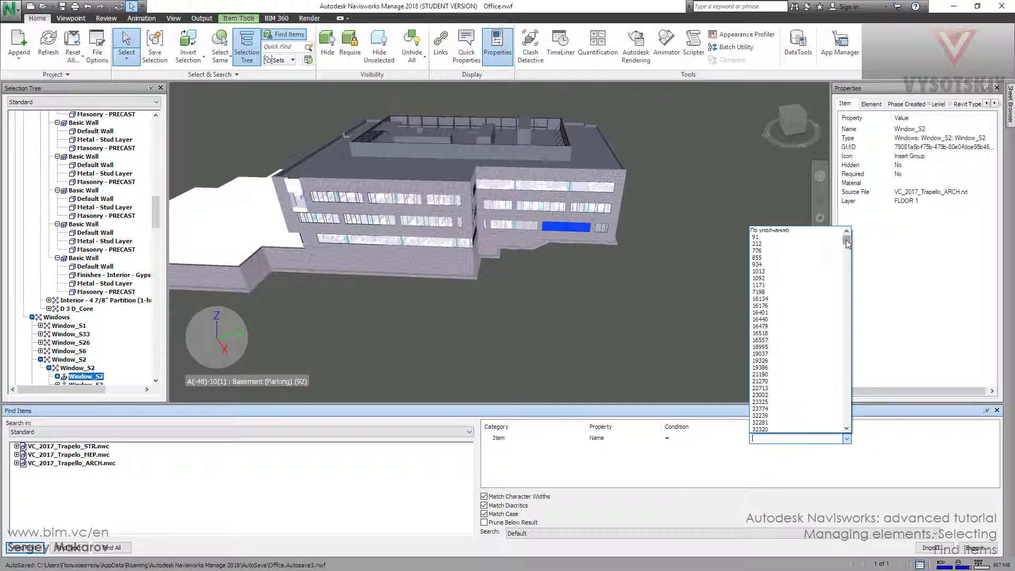
{"action": "left_click_drag", "start_coordinate": [845, 239], "coordinate": [836, 420]}
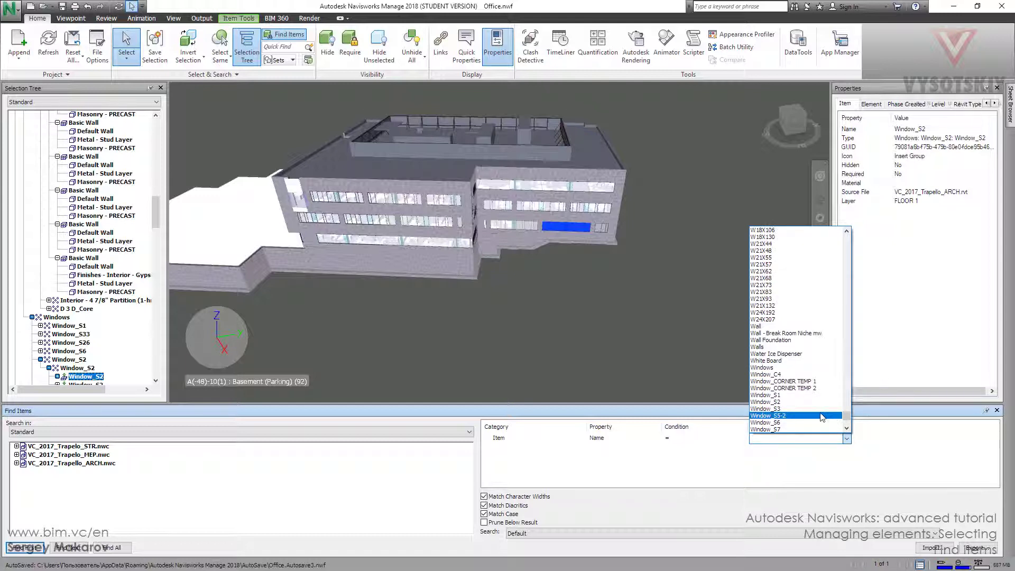
{"action": "left_click", "coordinate": [814, 401]}
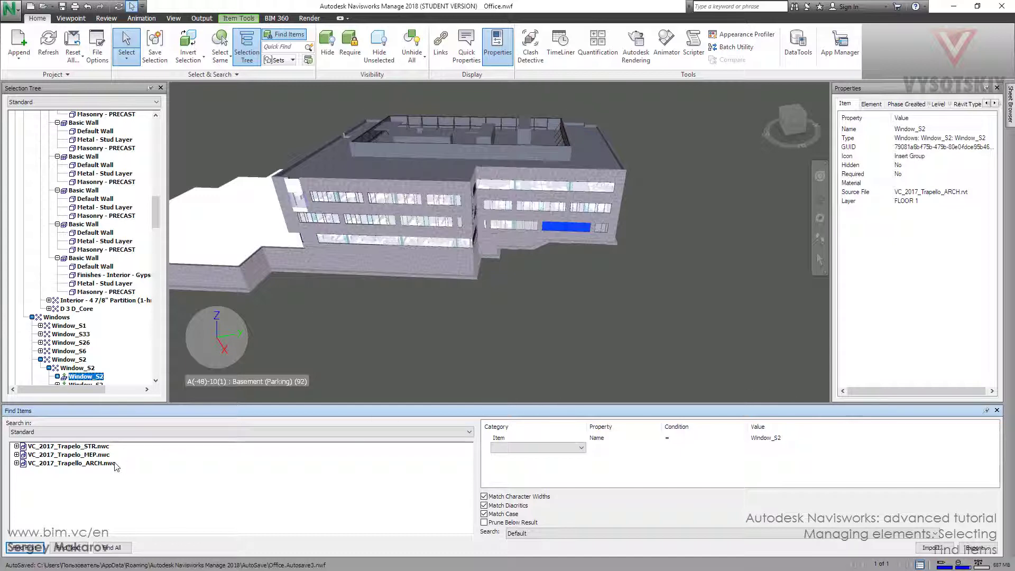
Run Find All to select the 26 Window_S2 items and view the building's other side.
{"action": "left_click", "coordinate": [114, 548]}
{"action": "left_click", "coordinate": [112, 548]}
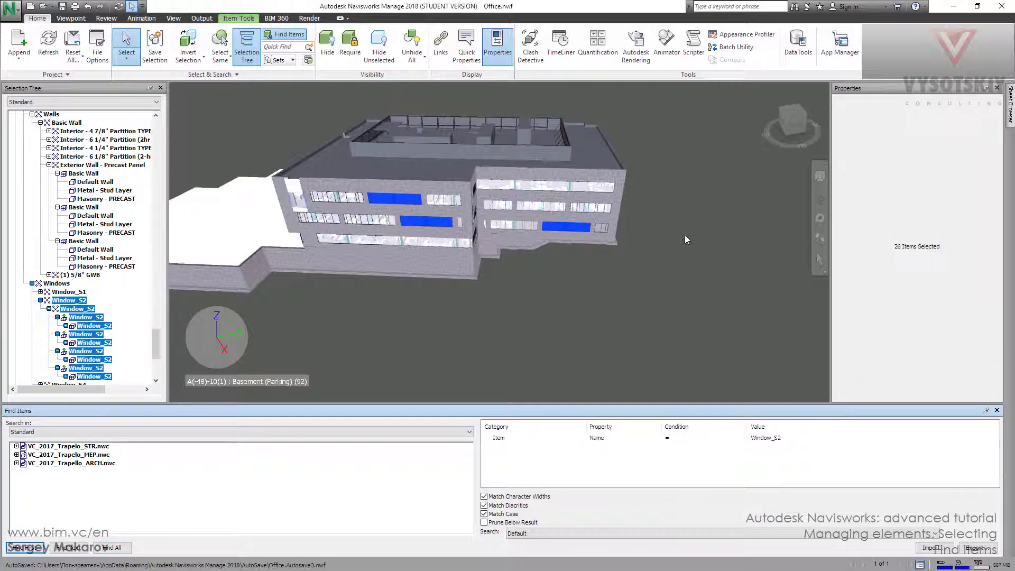
{"action": "mouse_move", "coordinate": [682, 233]}
{"action": "middle_mouse_down", "text": "shift"}
{"action": "mouse_move", "coordinate": [338, 223]}
{"action": "mouse_move", "coordinate": [602, 245]}
{"action": "mouse_move", "coordinate": [661, 233]}
{"action": "mouse_move", "coordinate": [679, 213]}
{"action": "mouse_move", "coordinate": [703, 220]}
{"action": "mouse_move", "coordinate": [689, 224]}
{"action": "middle_mouse_up", "text": "shift"}
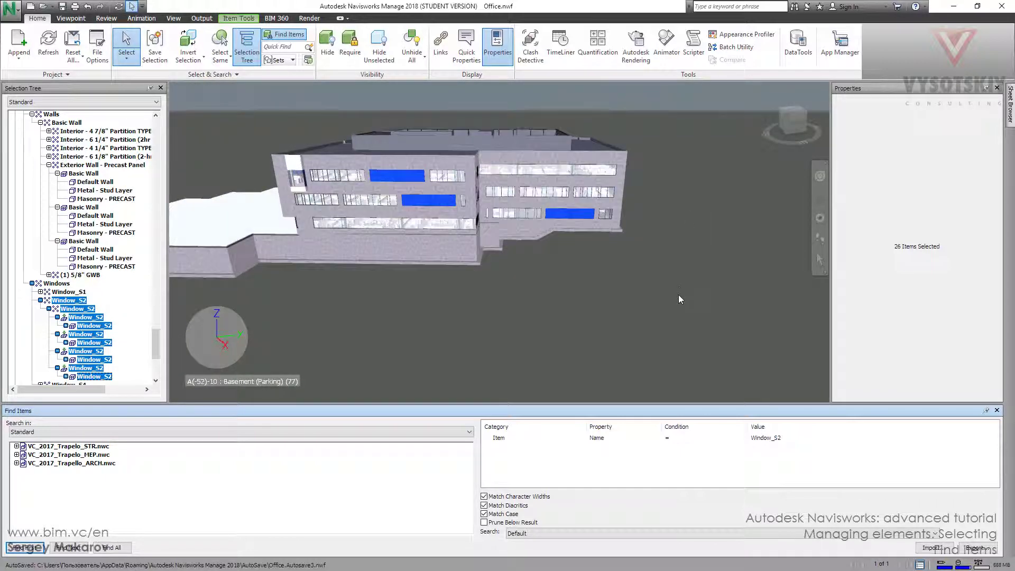
Change the Name condition to Contains with the value 'Window'.
{"action": "left_click", "coordinate": [721, 439]}
{"action": "left_click", "coordinate": [725, 442]}
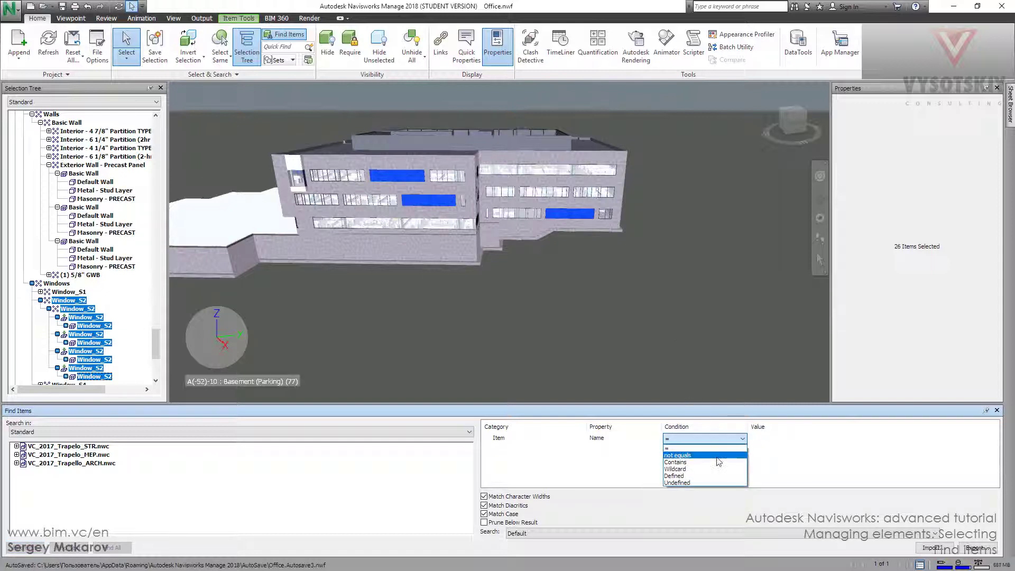
{"action": "left_click", "coordinate": [715, 460]}
{"action": "left_click", "coordinate": [755, 438]}
{"action": "type", "text": ","}
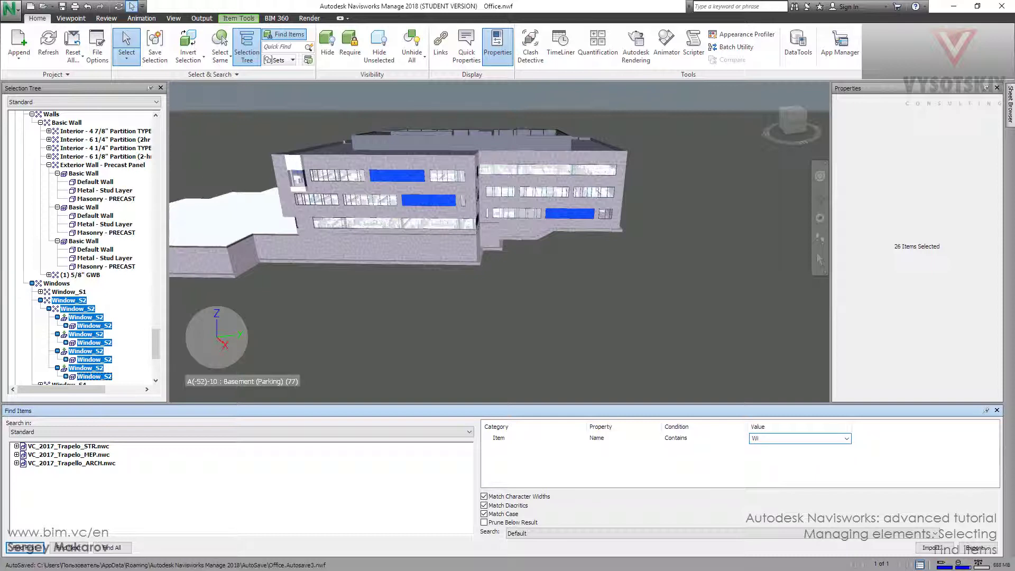
{"action": "type", "text": "indow"}
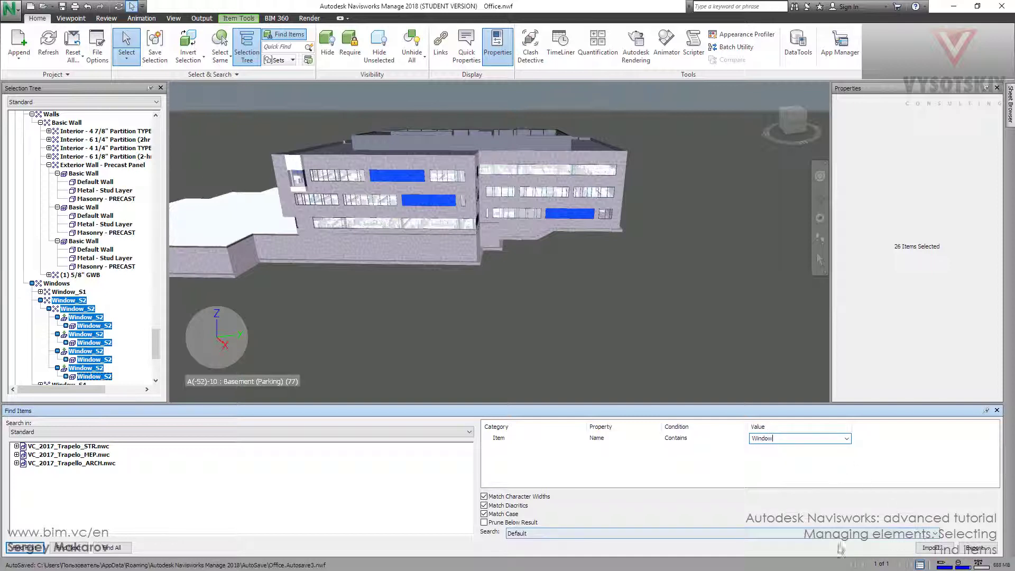
Run Find All to select the 220 items whose name contains Window.
{"action": "left_click", "coordinate": [112, 548]}
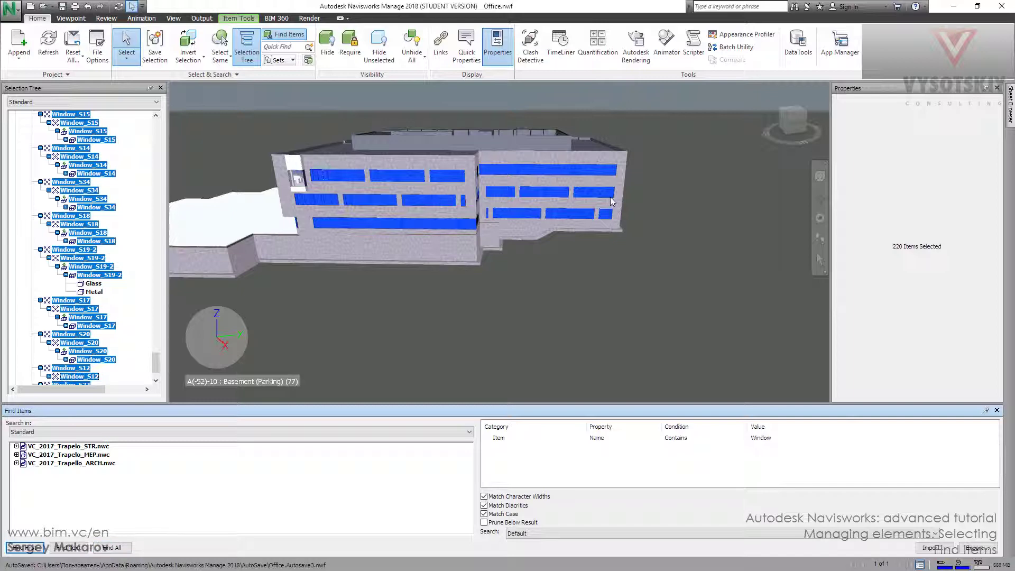
{"action": "mouse_move", "coordinate": [613, 204]}
{"action": "middle_mouse_down", "text": "shift"}
{"action": "mouse_move", "coordinate": [412, 227]}
{"action": "mouse_move", "coordinate": [274, 211]}
{"action": "mouse_move", "coordinate": [417, 227]}
{"action": "mouse_move", "coordinate": [671, 174]}
{"action": "mouse_move", "coordinate": [647, 225]}
{"action": "mouse_move", "coordinate": [531, 266]}
{"action": "mouse_move", "coordinate": [486, 166]}
{"action": "mouse_move", "coordinate": [549, 212]}
{"action": "mouse_move", "coordinate": [579, 194]}
{"action": "middle_mouse_up", "text": "shift"}
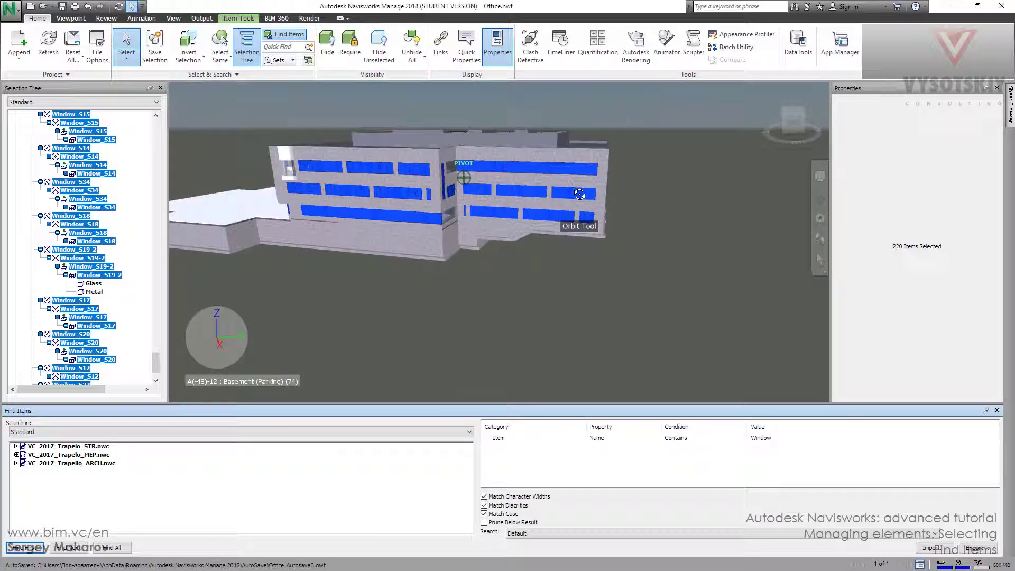
{"action": "left_click", "coordinate": [555, 448]}
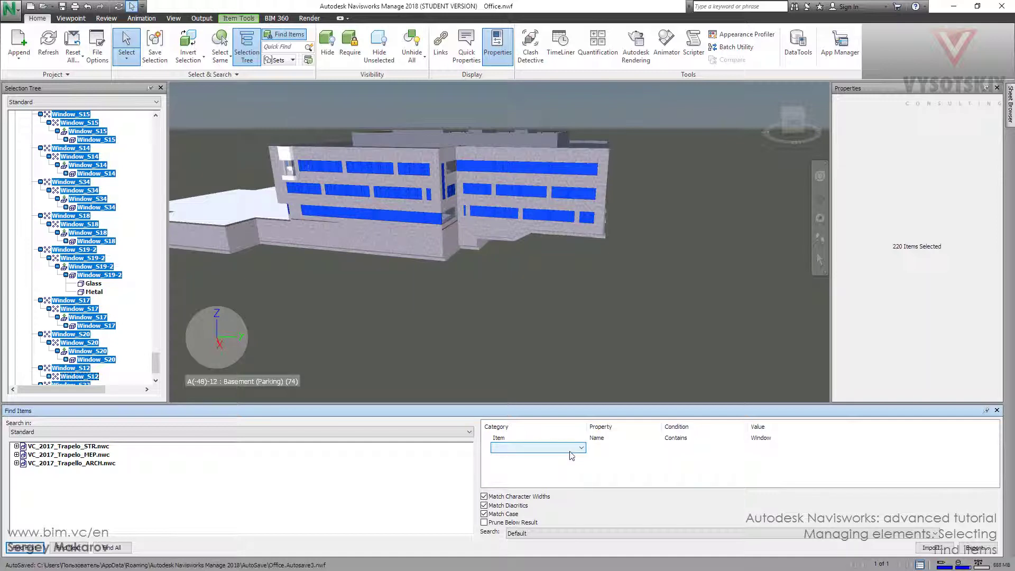
Add an Item › Layer = FLOOR 1 condition and run Find All, selecting 67 windows.
{"action": "left_click", "coordinate": [571, 452]}
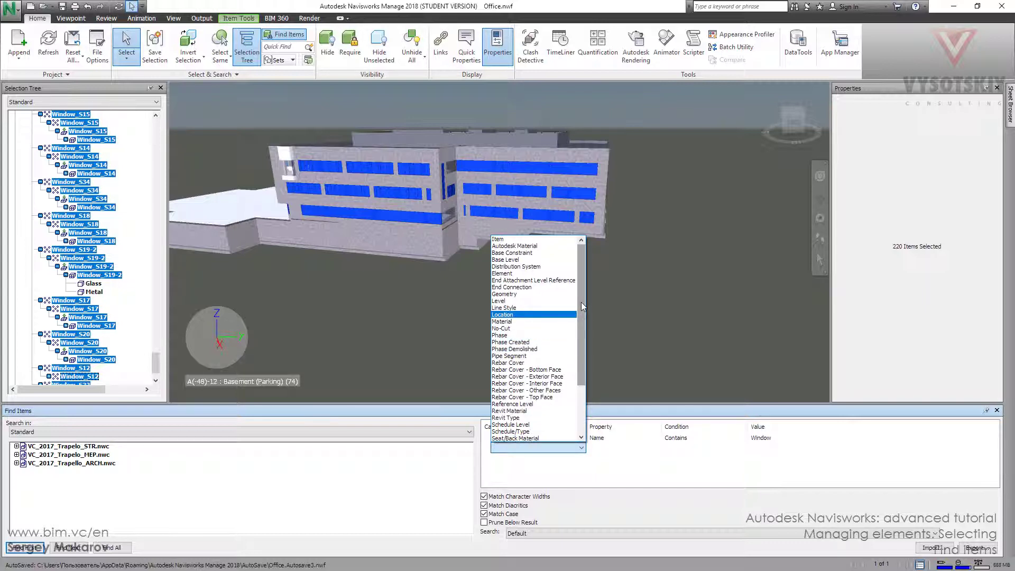
{"action": "mouse_move", "coordinate": [581, 303]}
{"action": "left_mouse_down"}
{"action": "mouse_move", "coordinate": [581, 322]}
{"action": "mouse_move", "coordinate": [584, 294]}
{"action": "left_mouse_up"}
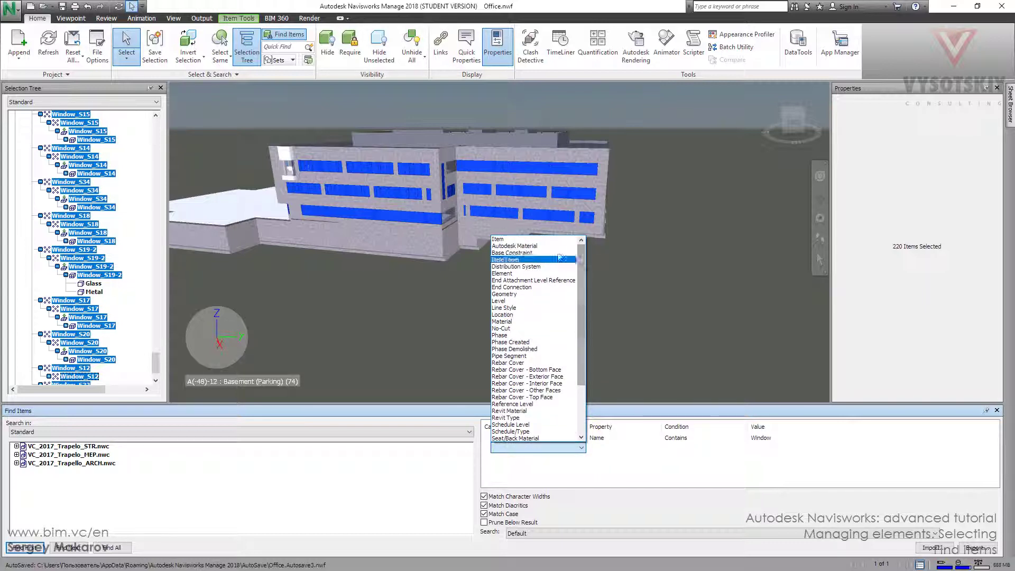
{"action": "left_click", "coordinate": [549, 239]}
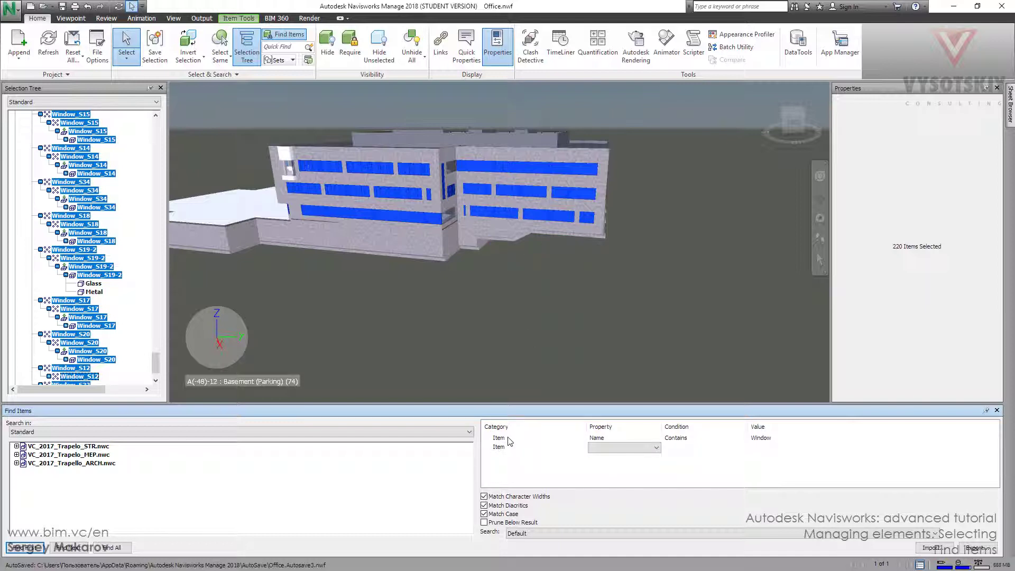
{"action": "left_click", "coordinate": [646, 448]}
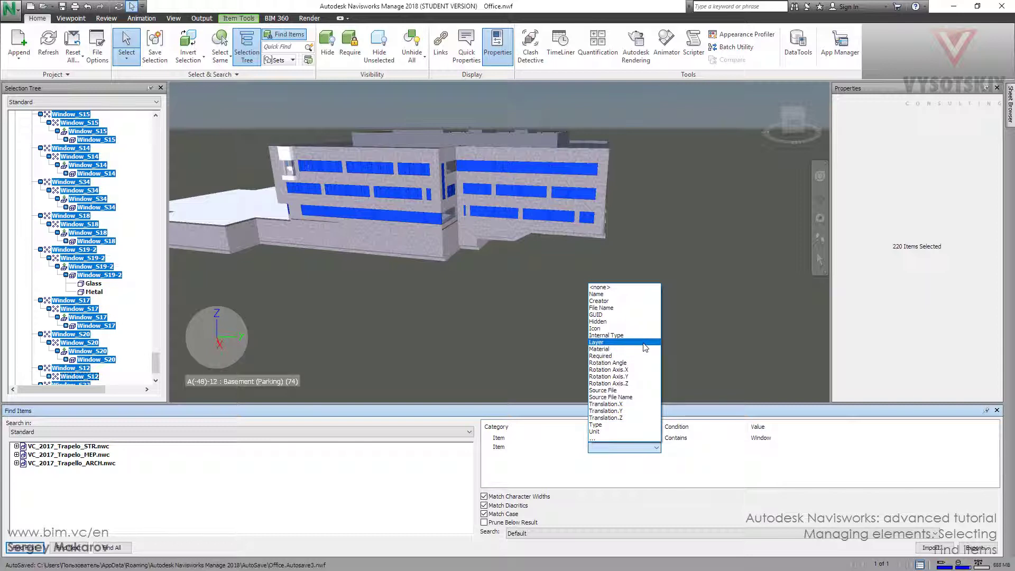
{"action": "left_click", "coordinate": [645, 343]}
{"action": "left_click", "coordinate": [732, 448]}
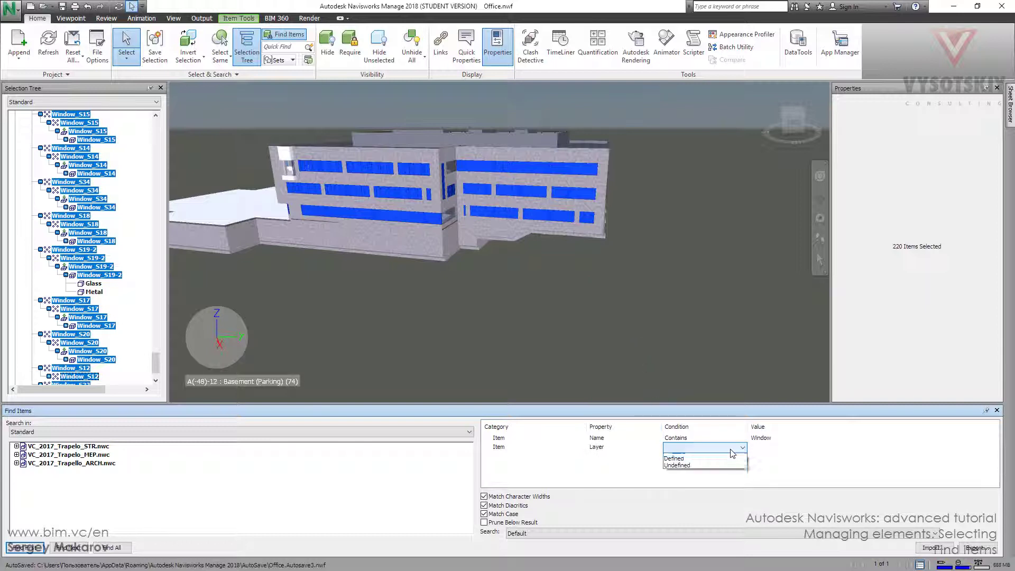
{"action": "left_click", "coordinate": [730, 459]}
{"action": "left_click", "coordinate": [777, 448]}
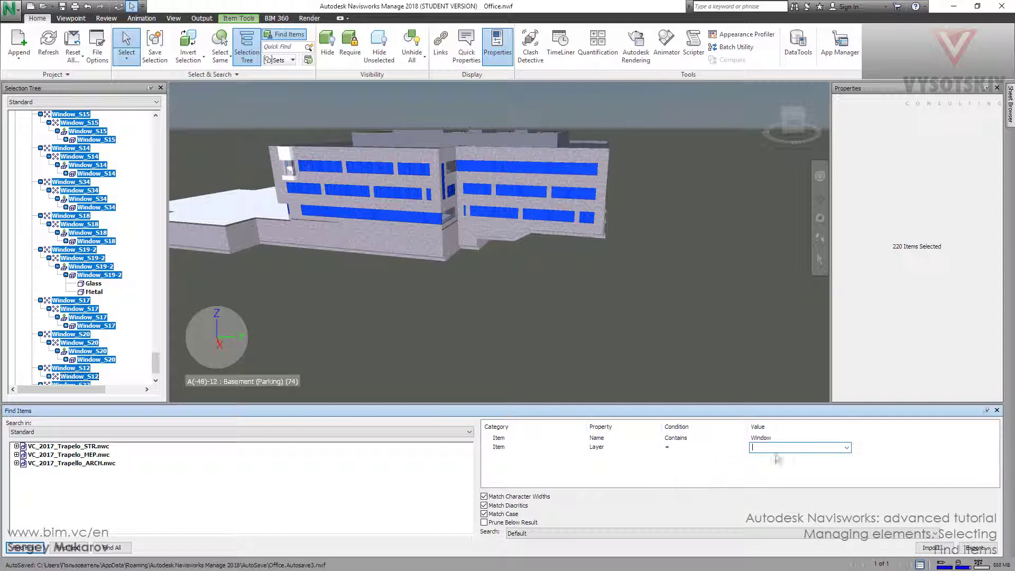
{"action": "left_click", "coordinate": [846, 448]}
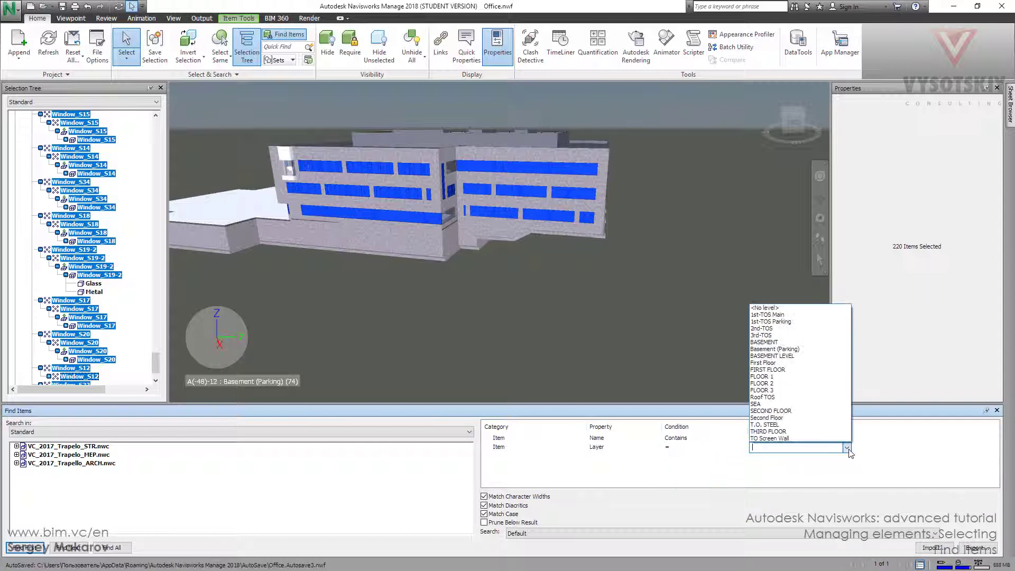
{"action": "left_click", "coordinate": [813, 376]}
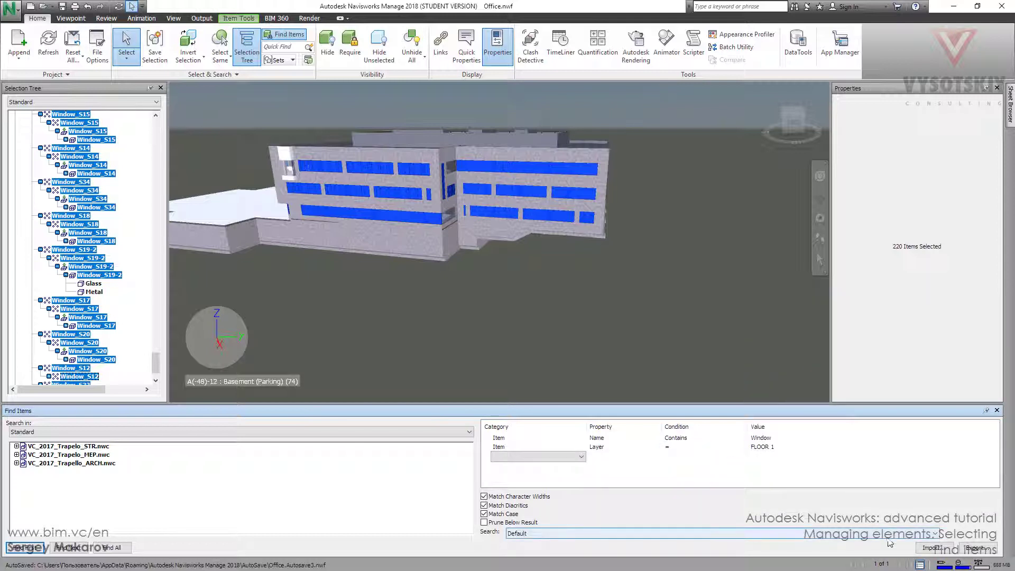
{"action": "left_click", "coordinate": [111, 547]}
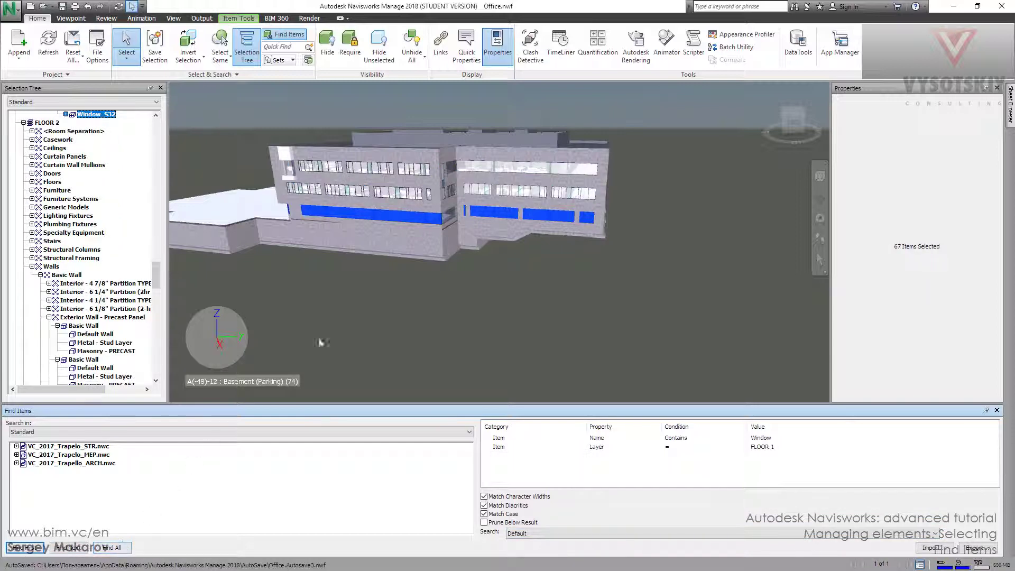
{"action": "mouse_move", "coordinate": [616, 265]}
{"action": "middle_mouse_down", "text": "shift"}
{"action": "mouse_move", "coordinate": [470, 259]}
{"action": "mouse_move", "coordinate": [611, 256]}
{"action": "mouse_move", "coordinate": [634, 277]}
{"action": "mouse_move", "coordinate": [631, 252]}
{"action": "middle_mouse_up", "text": "shift"}
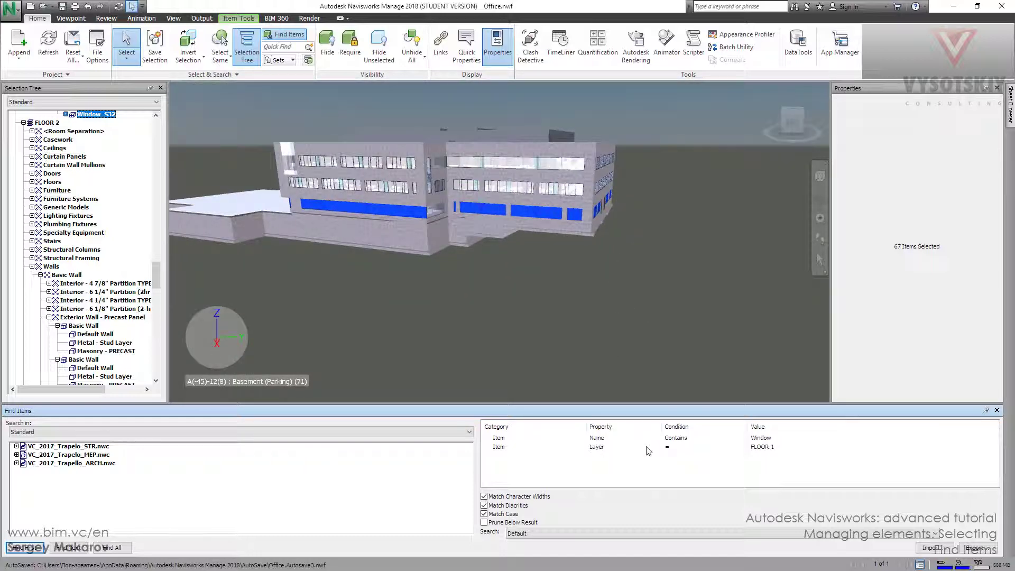